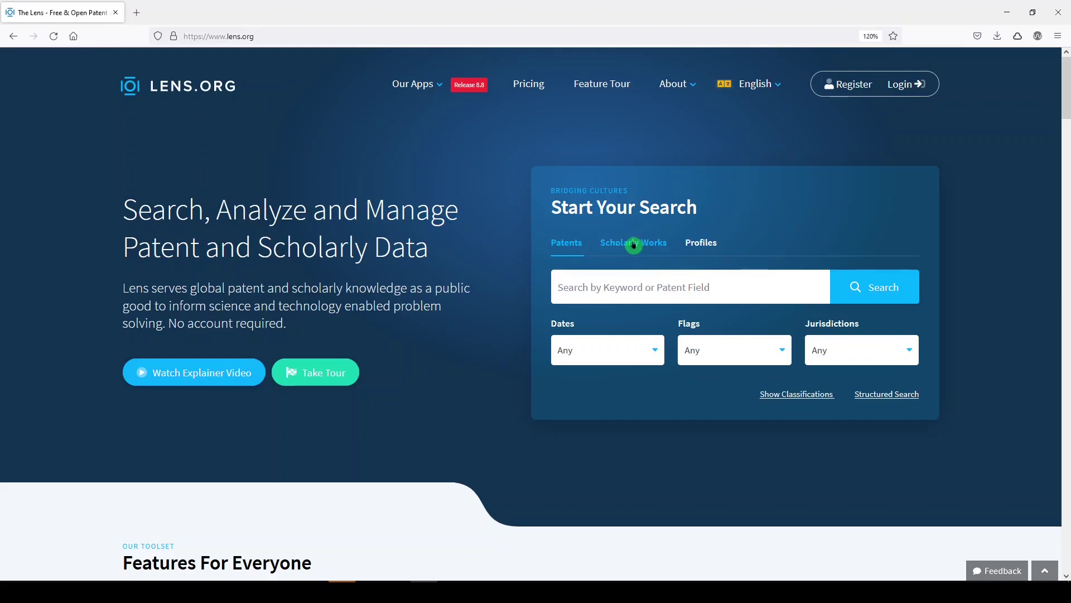
Switch the home search to Scholarly Works and review the Dates, Flags and Document Type filters, leaving all at Any
{"action": "left_click", "coordinate": [634, 245]}
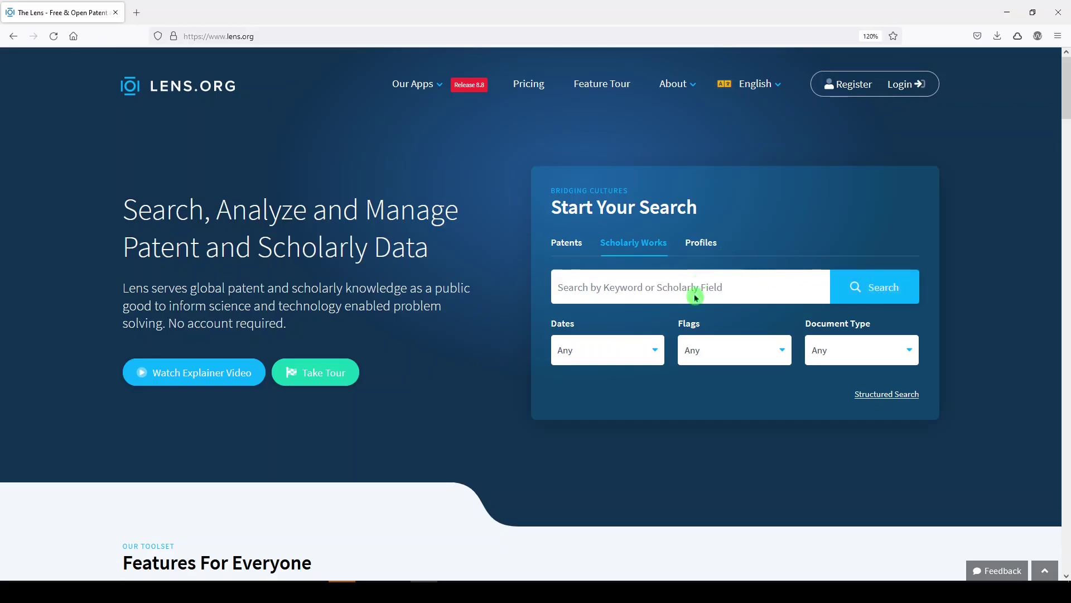
{"action": "left_click", "coordinate": [657, 351]}
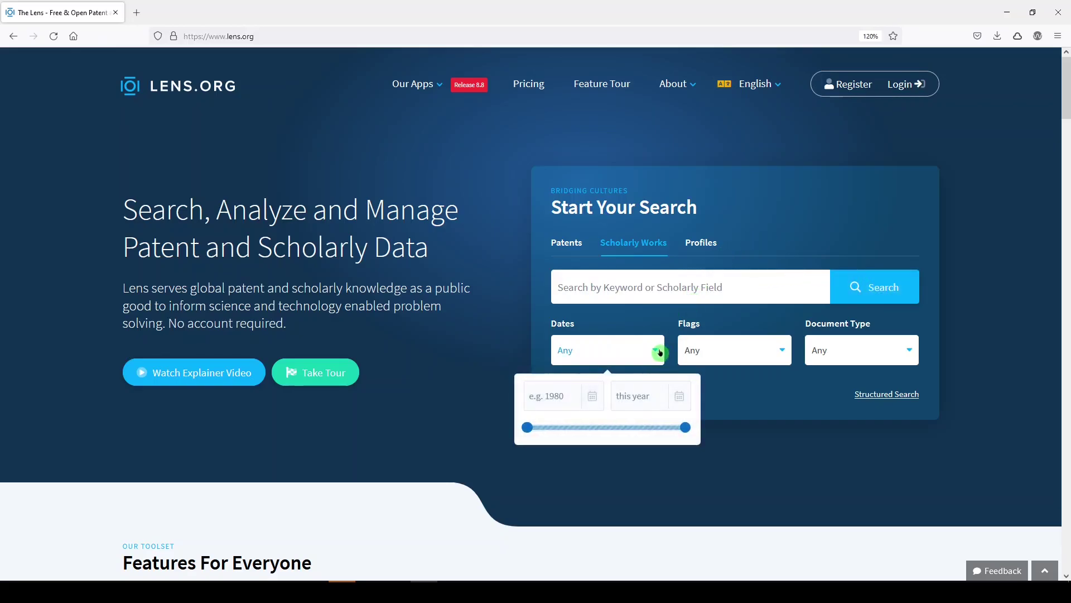
{"action": "left_click", "coordinate": [763, 352]}
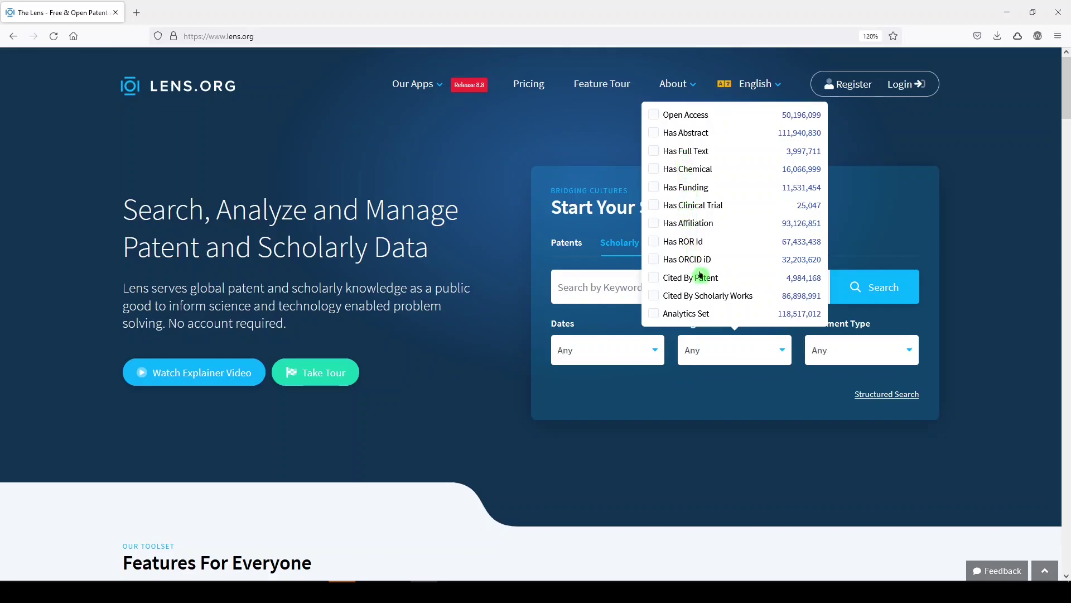
{"action": "left_click", "coordinate": [834, 358]}
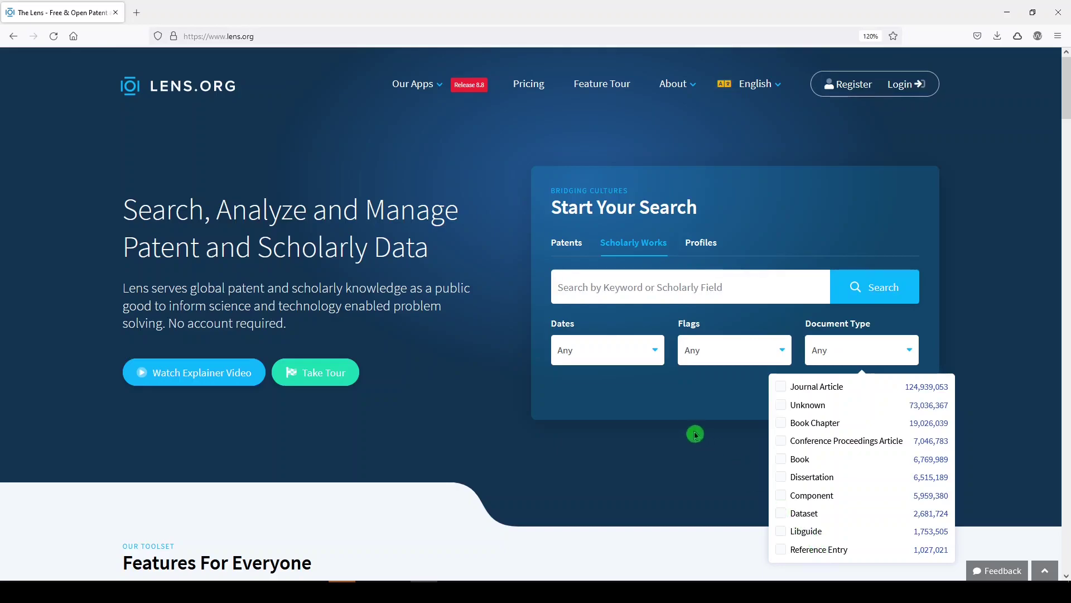
{"action": "left_click", "coordinate": [681, 399]}
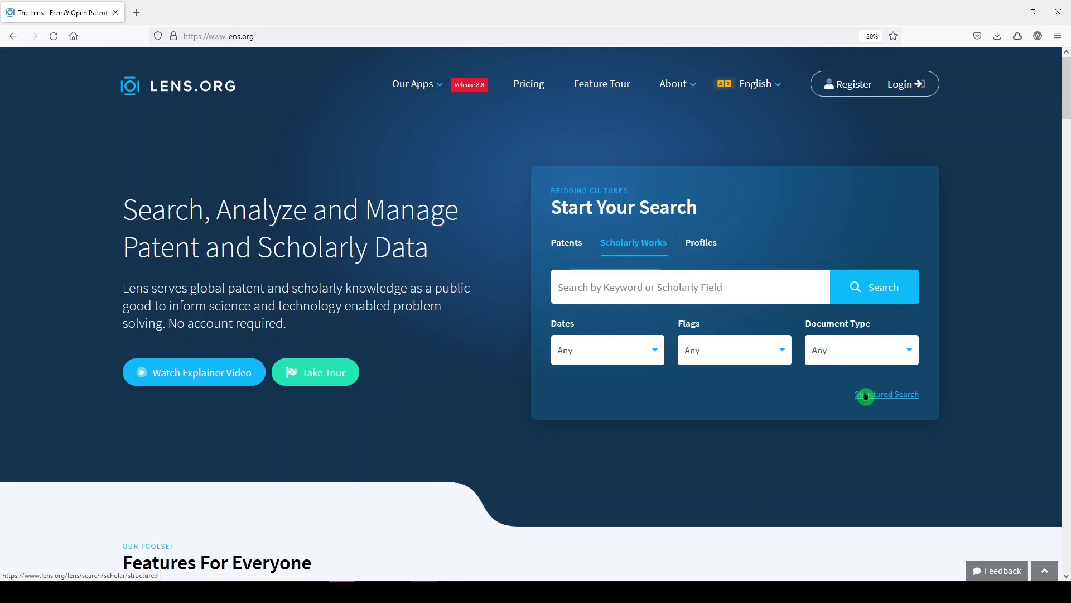
Open Structured Search, keep All Fields on the first row, and add two more query rows
{"action": "left_click", "coordinate": [865, 394]}
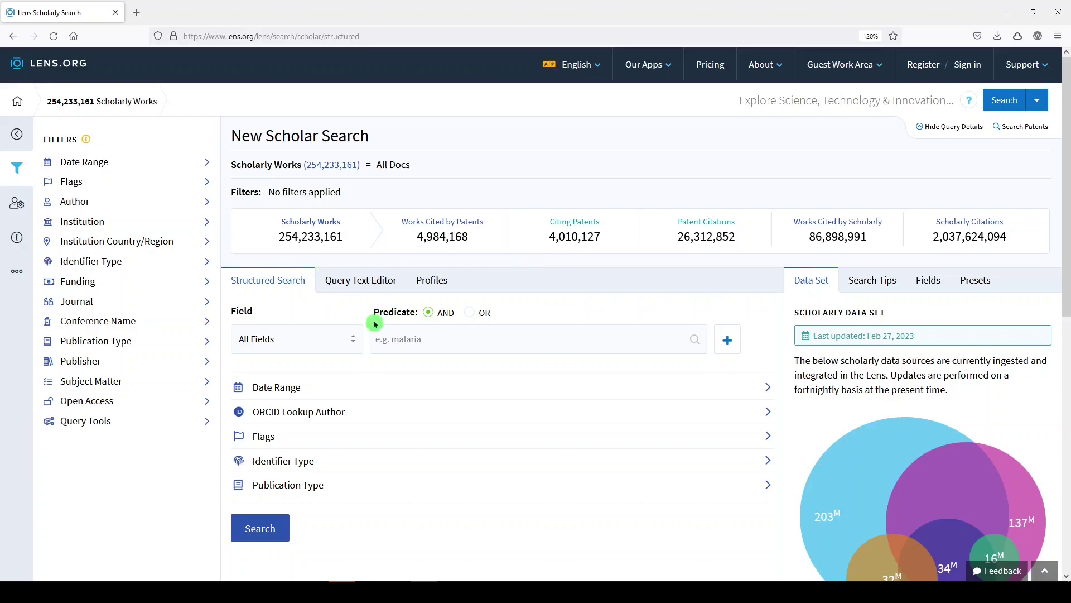
{"action": "left_click", "coordinate": [321, 335]}
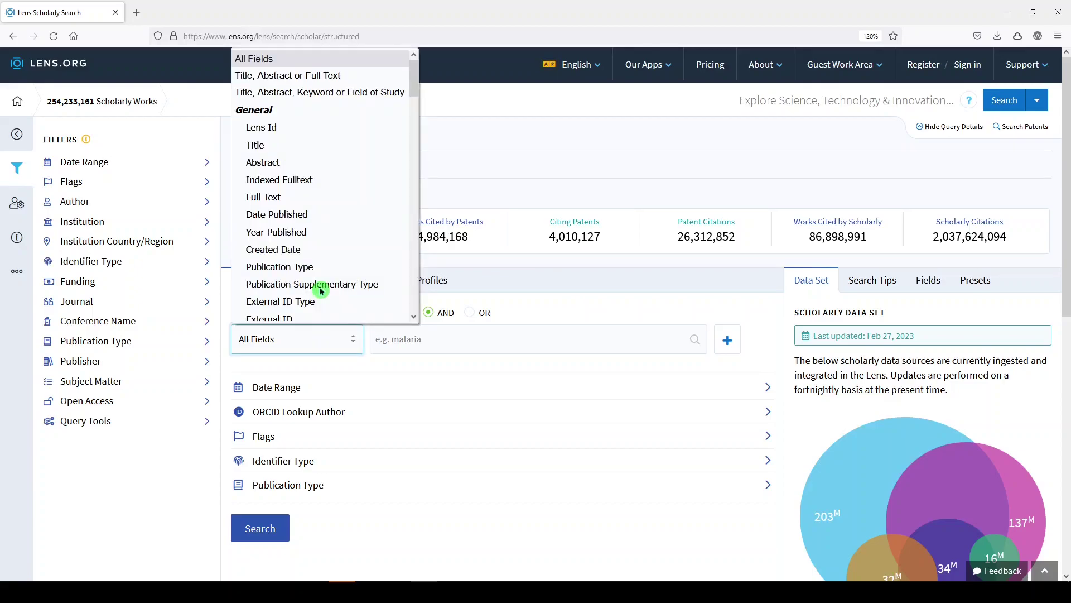
{"action": "scroll", "coordinate": [334, 168], "scroll_direction": "down", "scroll_amount": 4}
{"action": "left_click", "coordinate": [535, 339]}
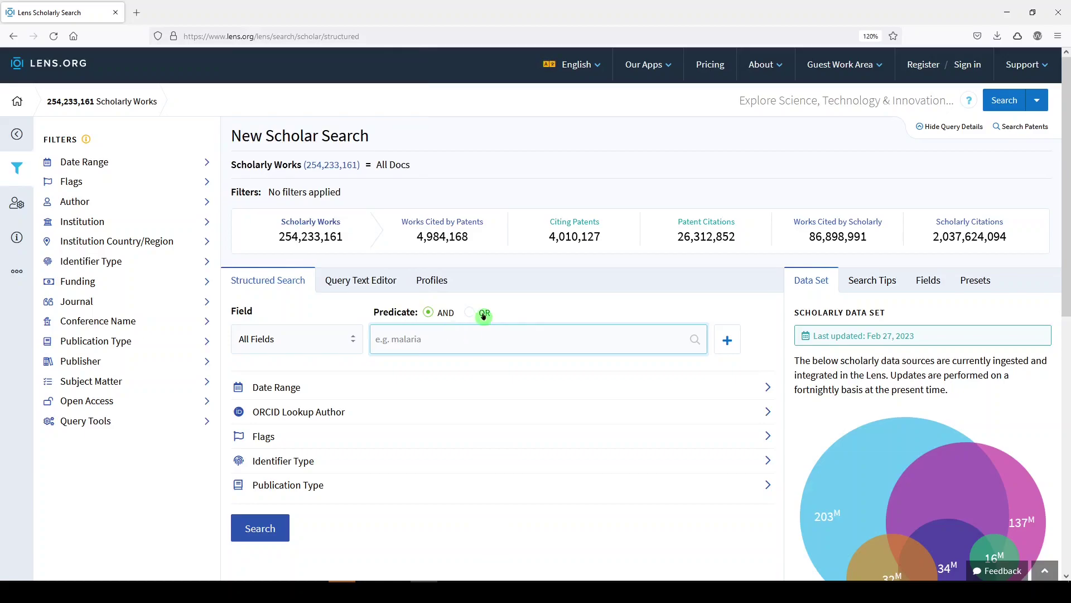
{"action": "left_click", "coordinate": [736, 344]}
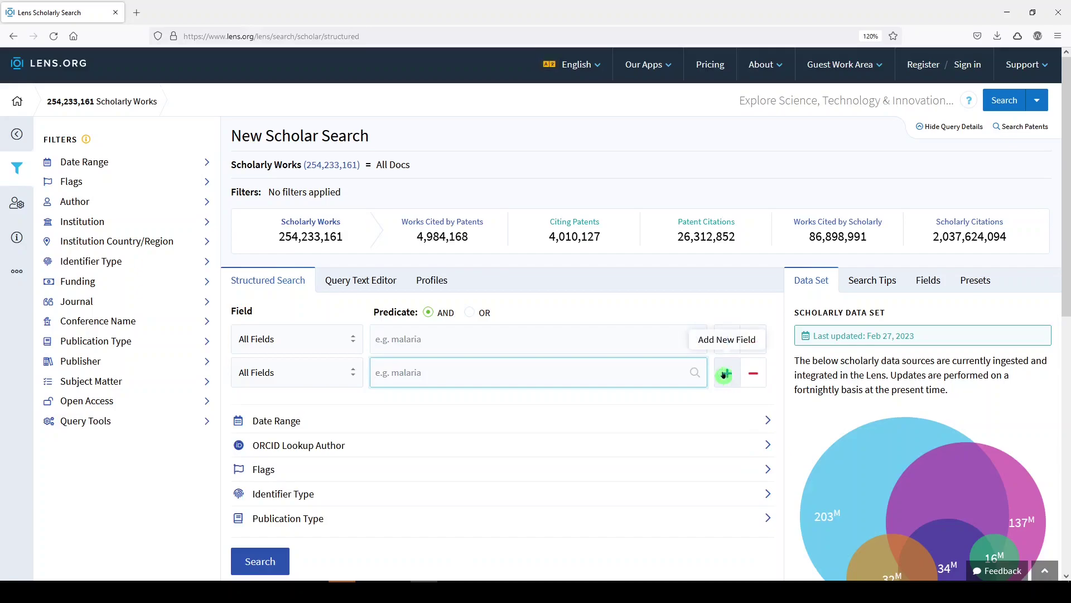
{"action": "left_click", "coordinate": [726, 378]}
{"action": "scroll", "coordinate": [726, 377], "scroll_direction": "down", "scroll_amount": 3}
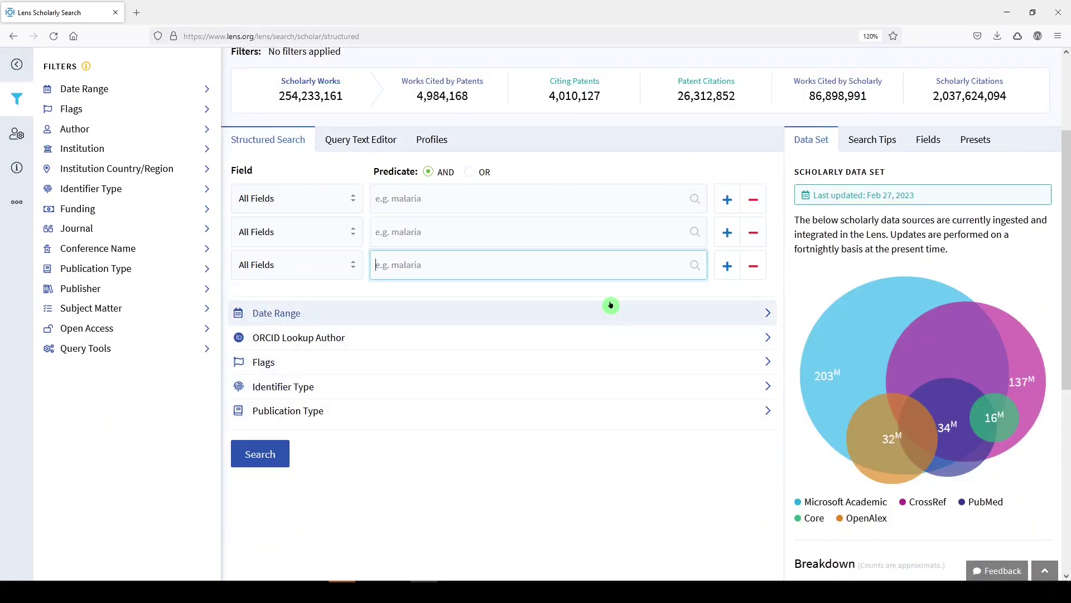
Expand the Date Range, ORCID Lookup Author, Flags, Identifier Type and Publication Type sections
{"action": "left_click", "coordinate": [768, 314]}
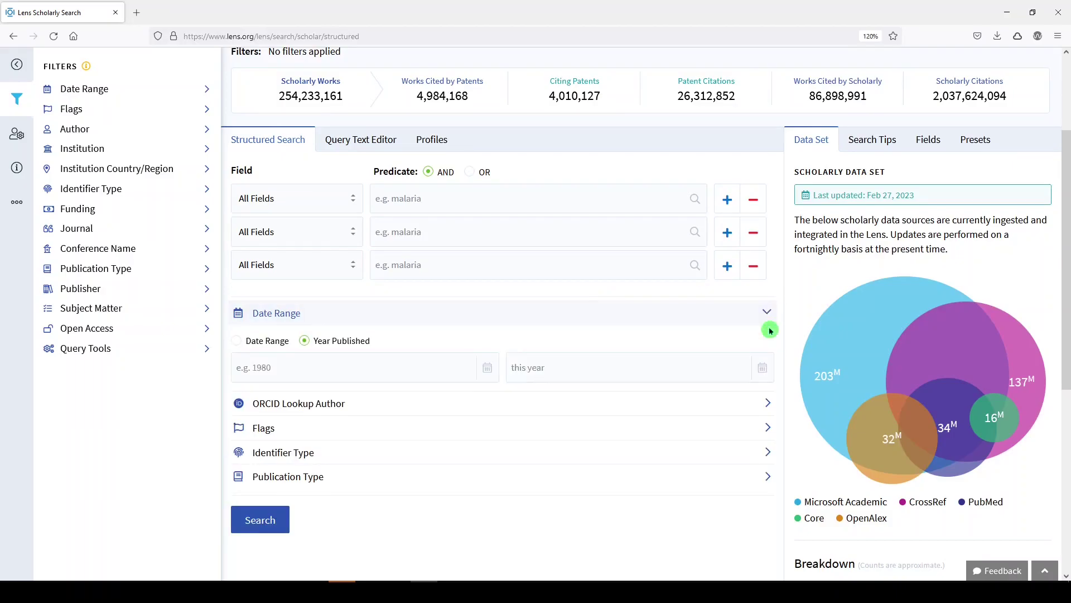
{"action": "scroll", "coordinate": [770, 331], "scroll_direction": "down", "scroll_amount": 1}
{"action": "left_click", "coordinate": [769, 334]}
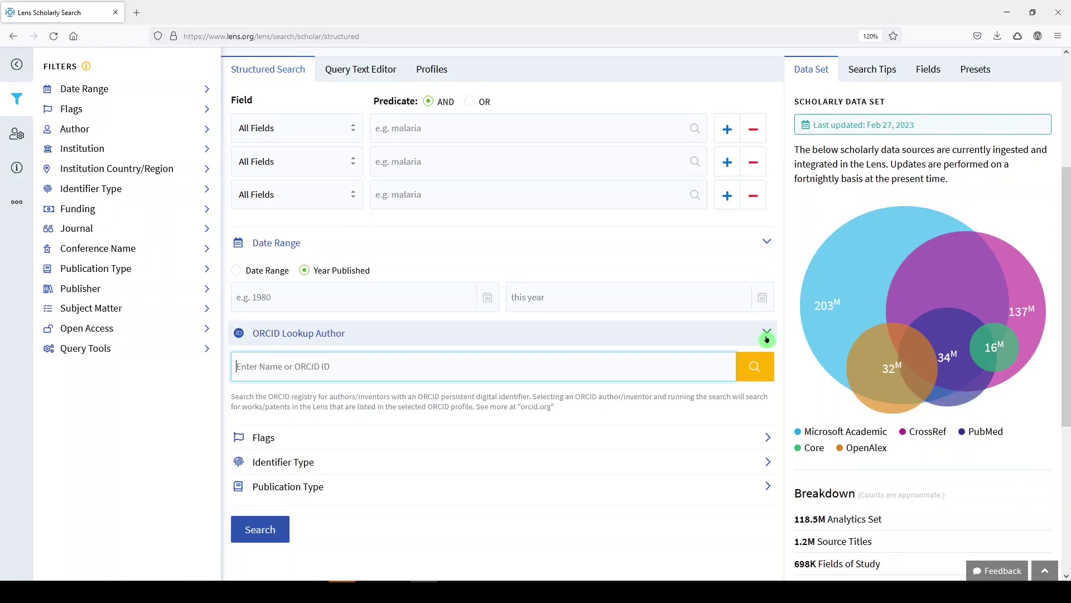
{"action": "left_click", "coordinate": [770, 439]}
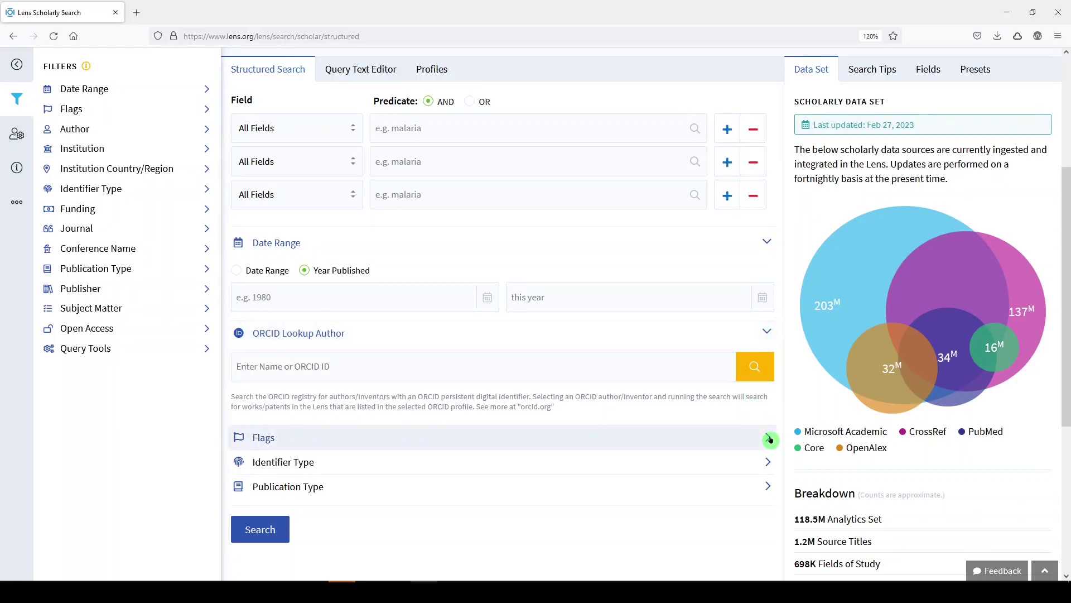
{"action": "scroll", "coordinate": [769, 439], "scroll_direction": "down", "scroll_amount": 2}
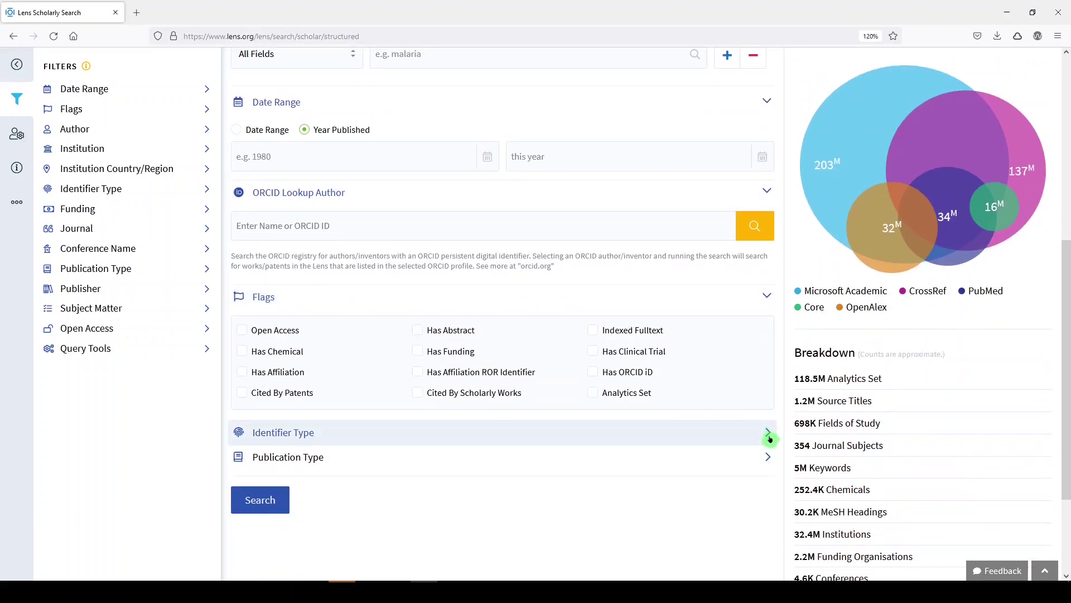
{"action": "left_click", "coordinate": [768, 434]}
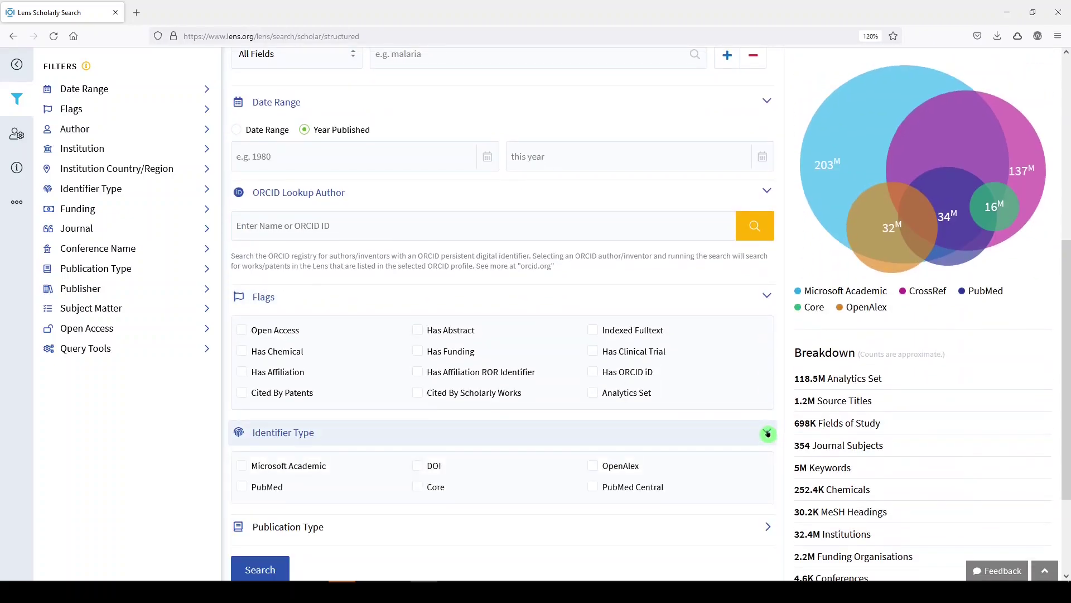
{"action": "scroll", "coordinate": [768, 433], "scroll_direction": "down", "scroll_amount": 1}
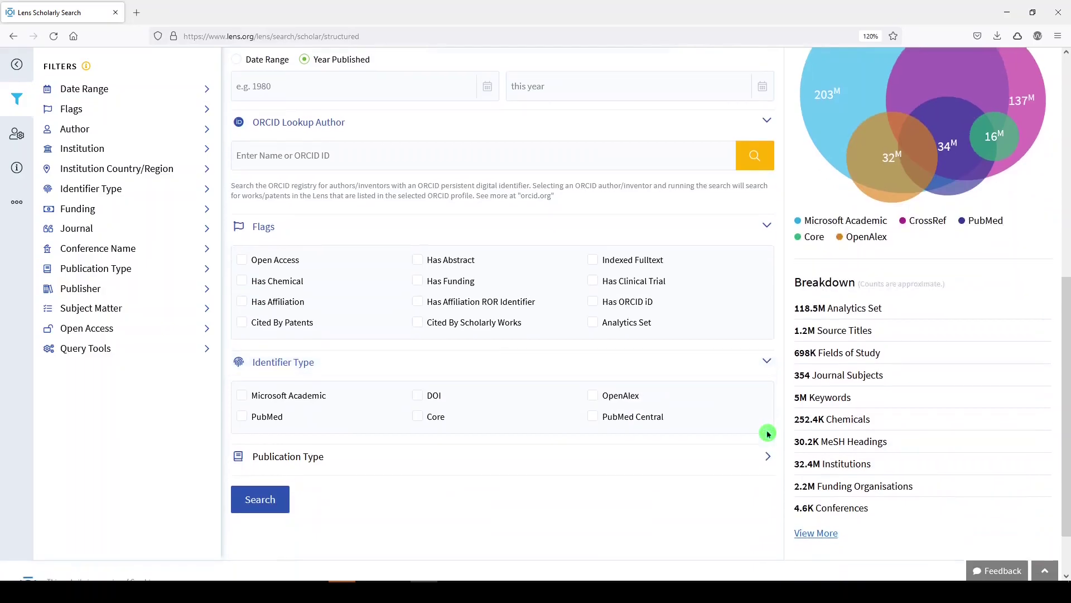
{"action": "left_click", "coordinate": [768, 457]}
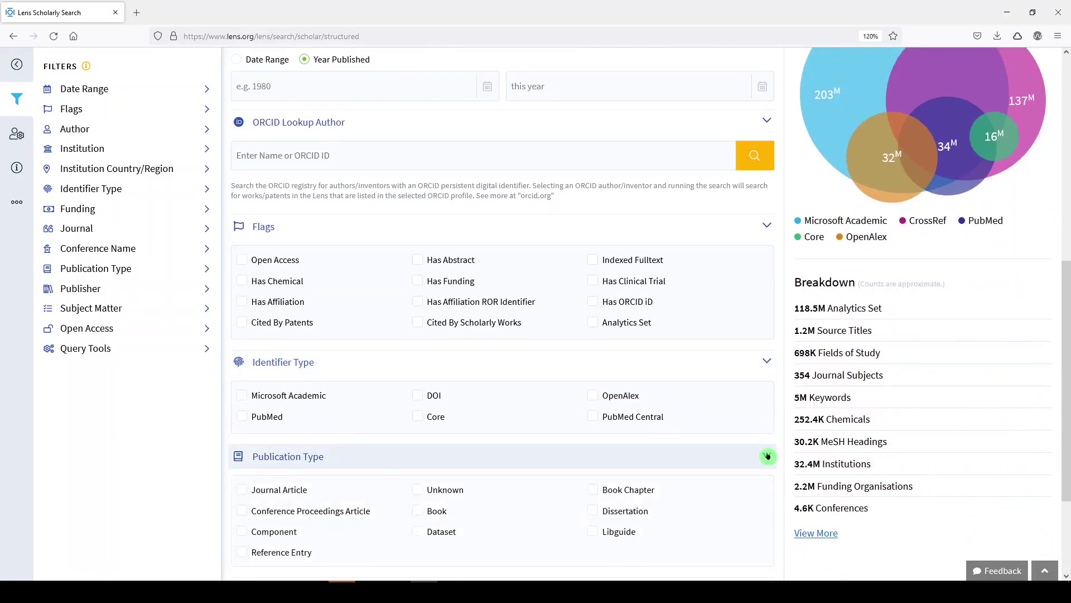
{"action": "scroll", "coordinate": [767, 456], "scroll_direction": "up", "scroll_amount": 1}
{"action": "scroll", "coordinate": [765, 453], "scroll_direction": "down", "scroll_amount": 1}
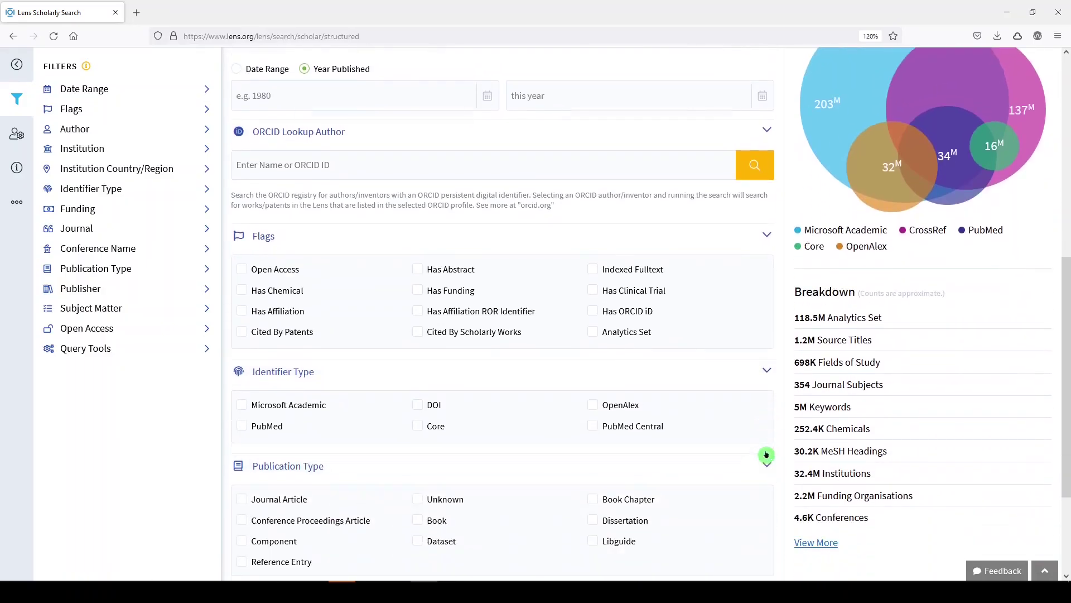
{"action": "scroll", "coordinate": [848, 367], "scroll_direction": "up", "scroll_amount": 2}
{"action": "scroll", "coordinate": [864, 246], "scroll_direction": "up", "scroll_amount": 2}
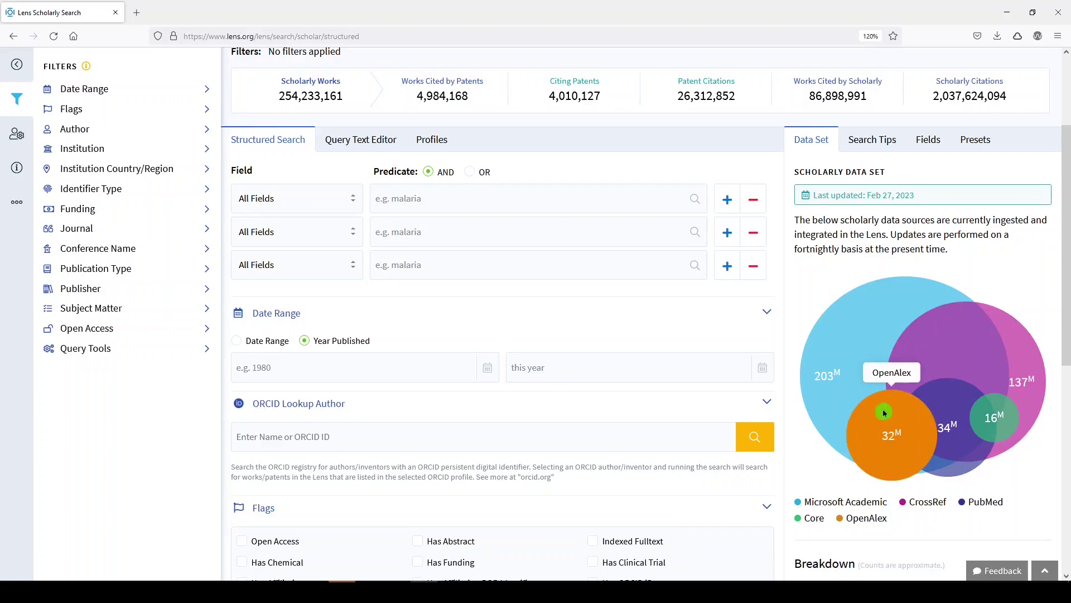
{"action": "scroll", "coordinate": [881, 412], "scroll_direction": "down", "scroll_amount": 4}
{"action": "scroll", "coordinate": [871, 397], "scroll_direction": "down", "scroll_amount": 4}
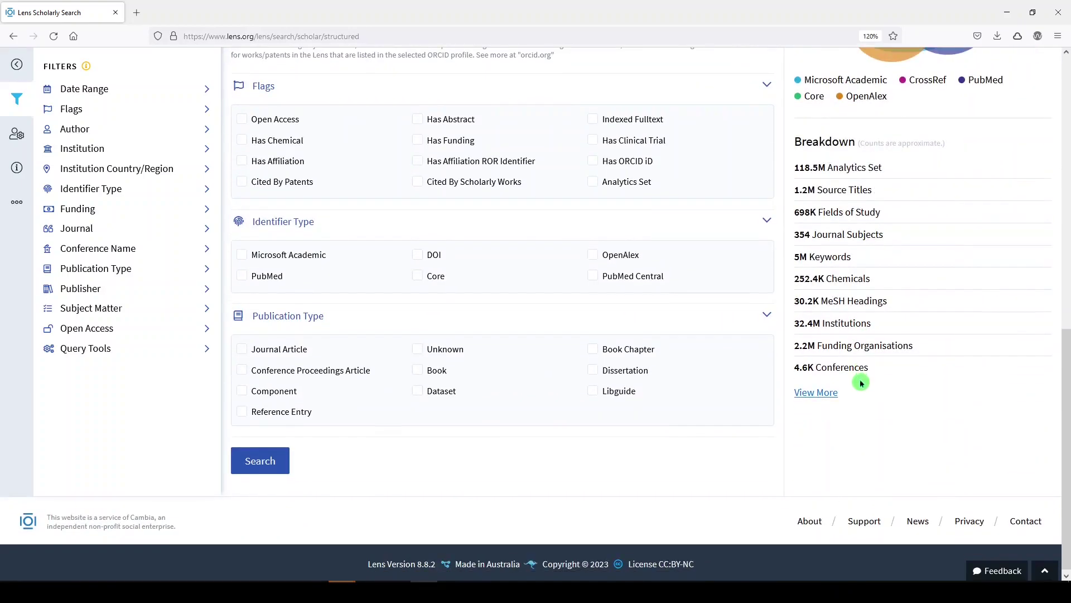
{"action": "scroll", "coordinate": [864, 380], "scroll_direction": "up", "scroll_amount": 8}
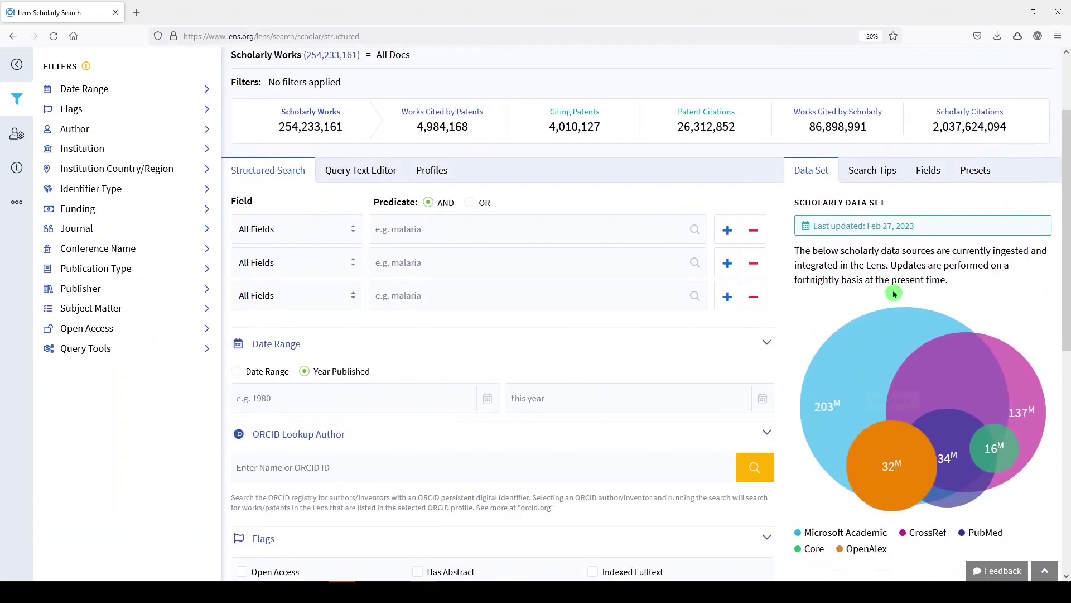
{"action": "scroll", "coordinate": [887, 279], "scroll_direction": "up", "scroll_amount": 2}
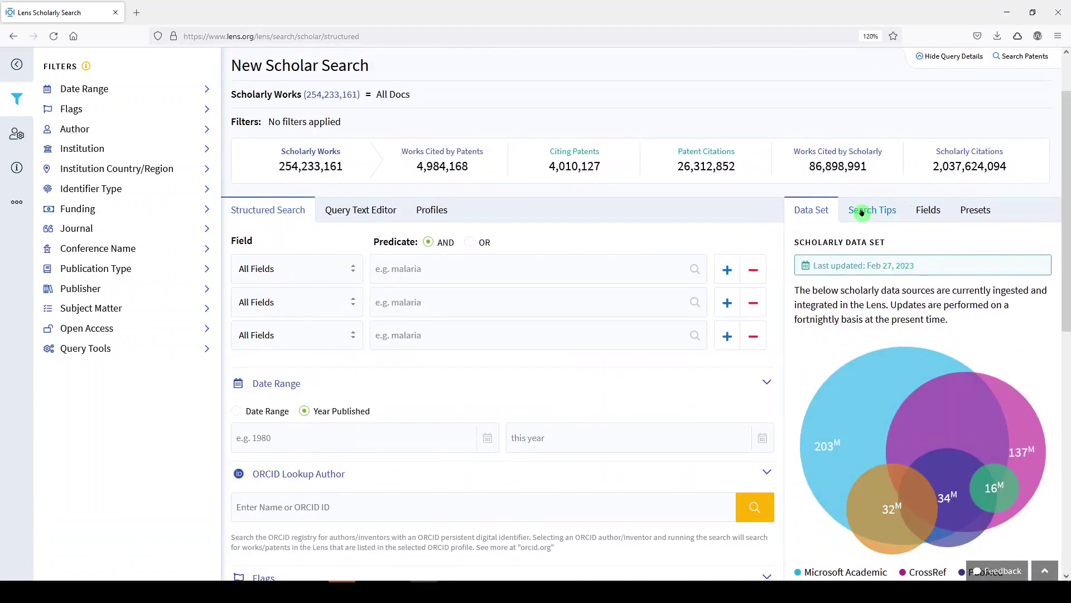
Show the search tips, expand the General field reference, and check the row's field dropdown
{"action": "left_click", "coordinate": [862, 213]}
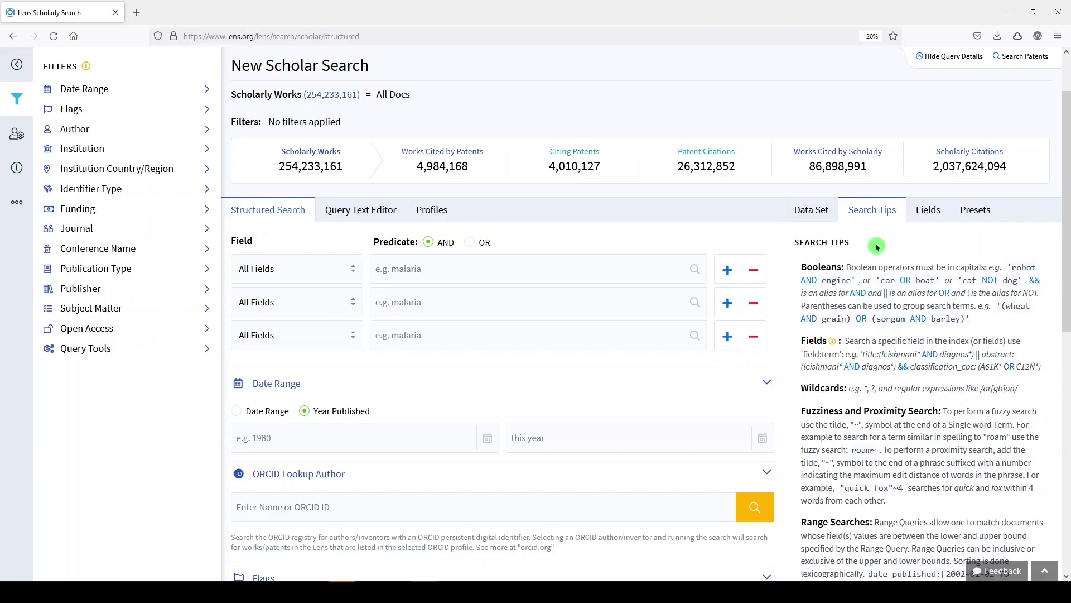
{"action": "left_click", "coordinate": [926, 212]}
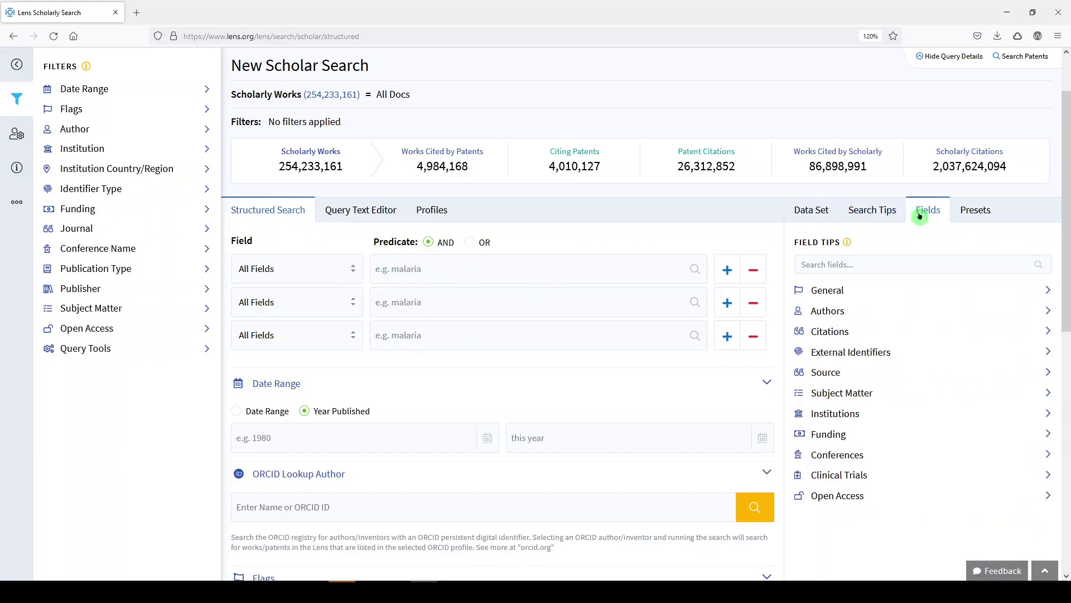
{"action": "left_click", "coordinate": [1047, 291]}
{"action": "left_click", "coordinate": [342, 267]}
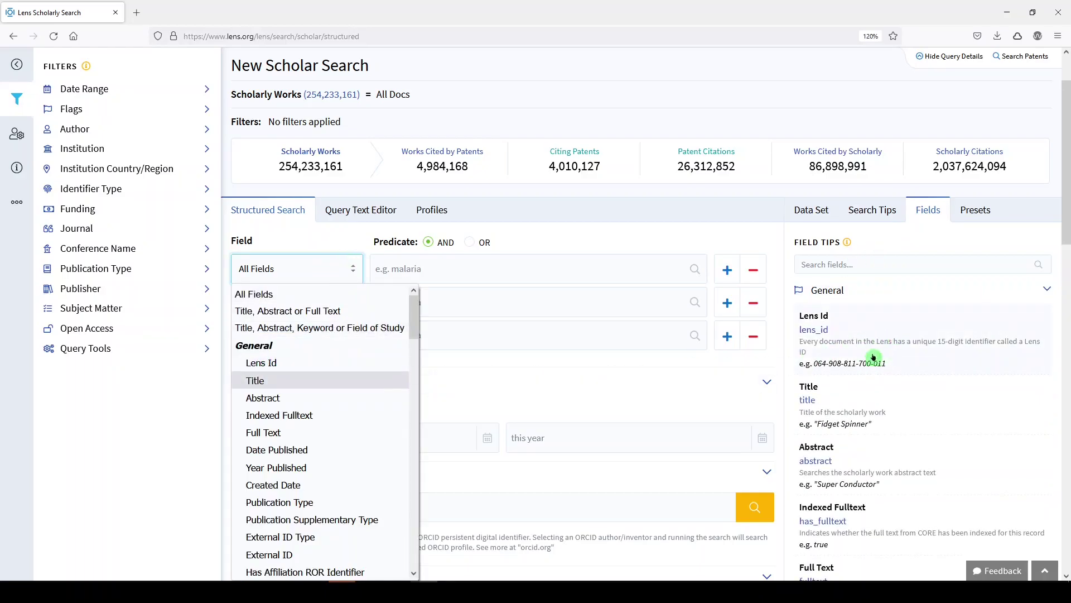
Browse the preset scholar searches, such as CRISPR technology and Solar Power Generation
{"action": "left_click", "coordinate": [977, 211]}
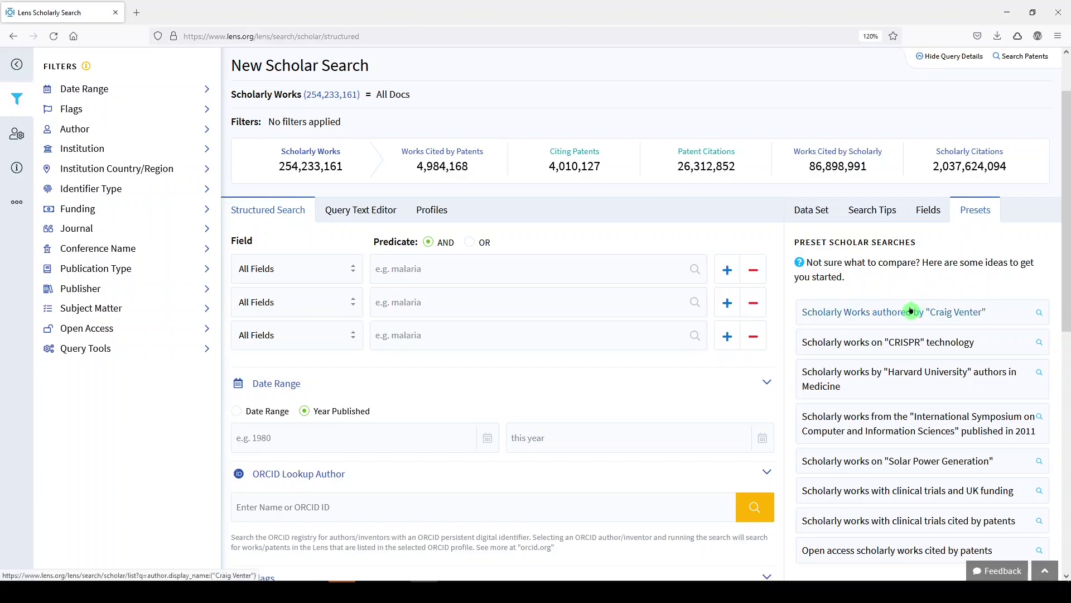
{"action": "scroll", "coordinate": [910, 310], "scroll_direction": "down", "scroll_amount": 1}
{"action": "scroll", "coordinate": [911, 311], "scroll_direction": "down", "scroll_amount": 1}
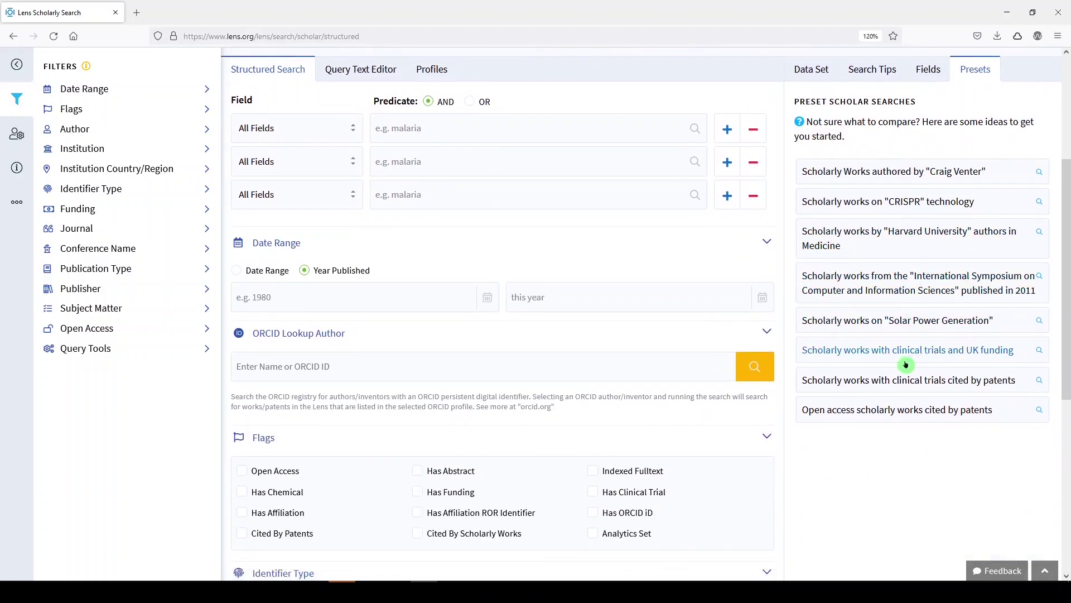
{"action": "scroll", "coordinate": [905, 364], "scroll_direction": "up", "scroll_amount": 3}
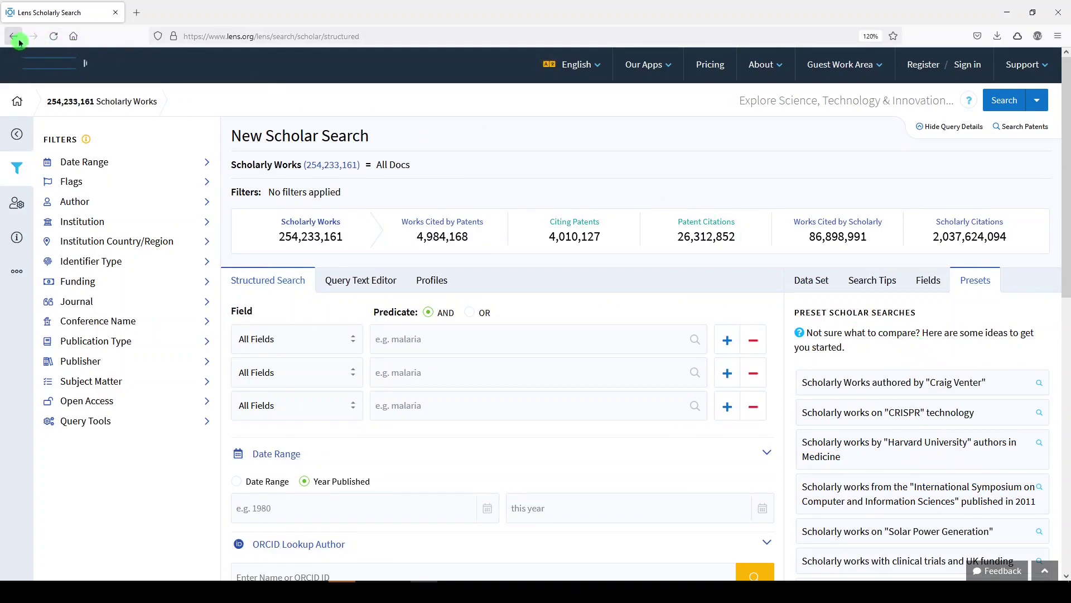
From the Lens home page, search Scholarly Works for critical care, returning 1,363,031 results
{"action": "left_click", "coordinate": [39, 64]}
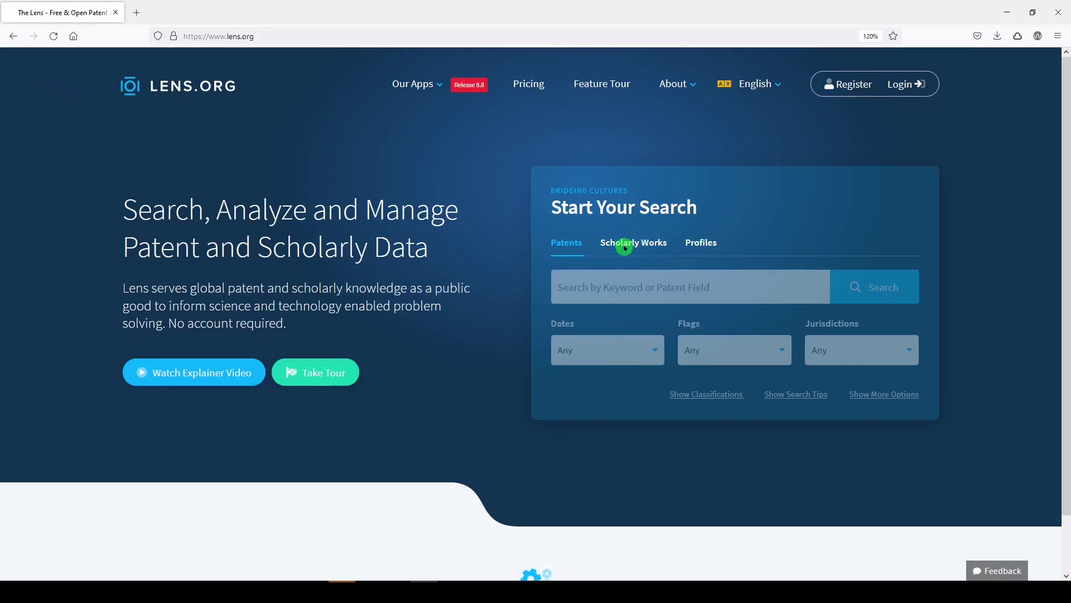
{"action": "left_click", "coordinate": [624, 244]}
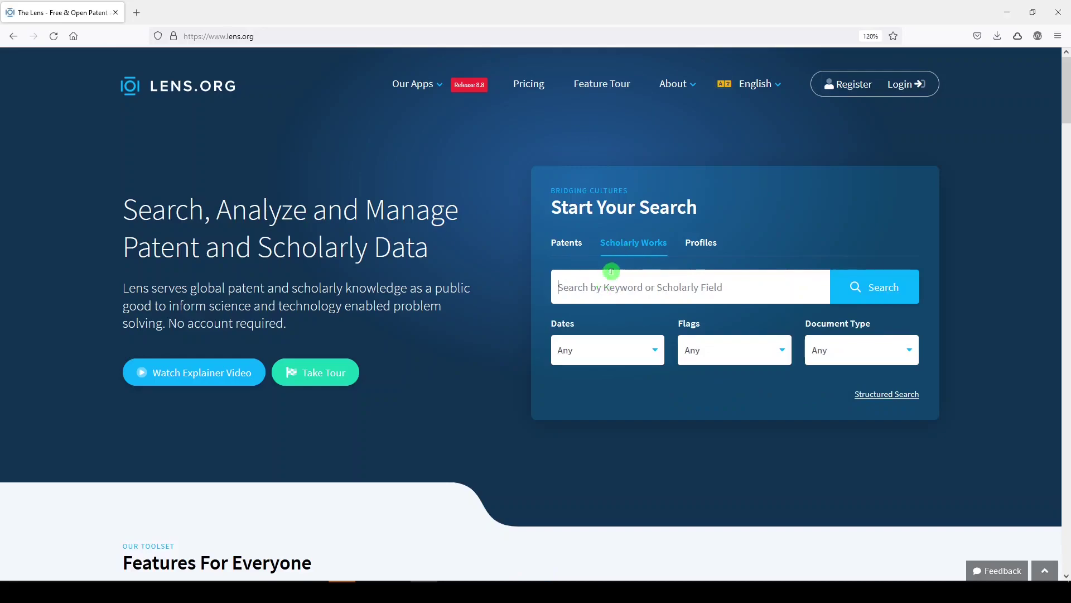
{"action": "left_click", "coordinate": [611, 271]}
{"action": "type", "text": "critical care"}
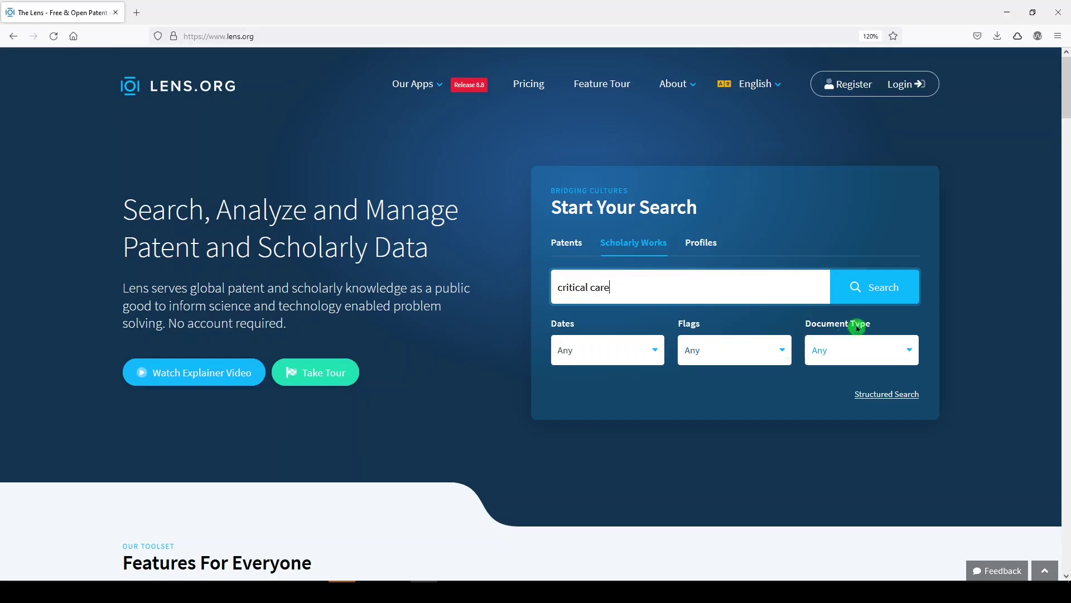
{"action": "left_click", "coordinate": [852, 295]}
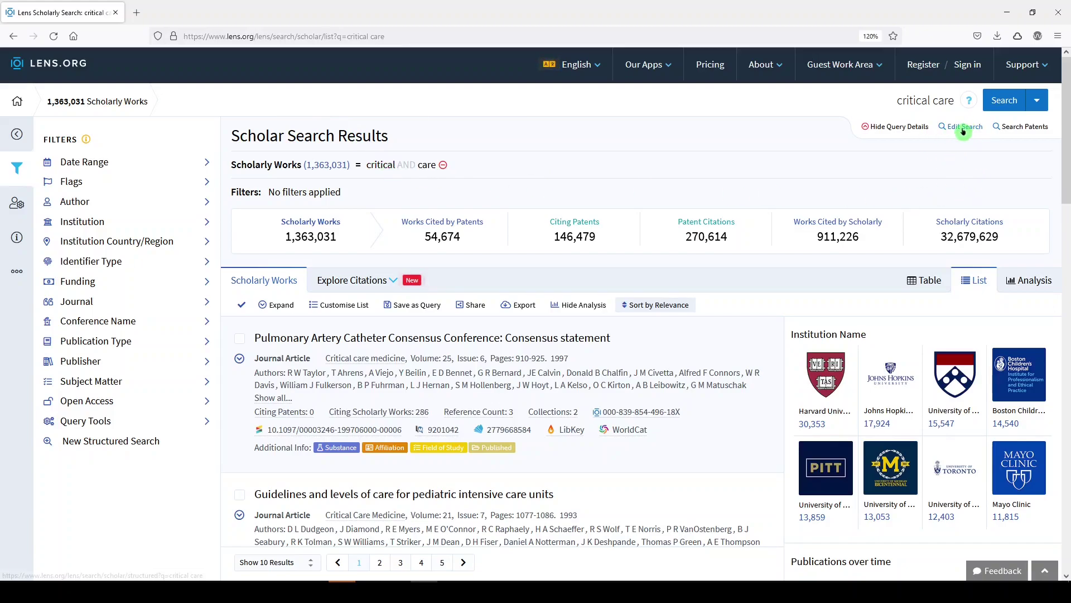
Edit the query to "critical care" in double quotes and rerun it, giving 795,070 works
{"action": "left_click", "coordinate": [962, 128]}
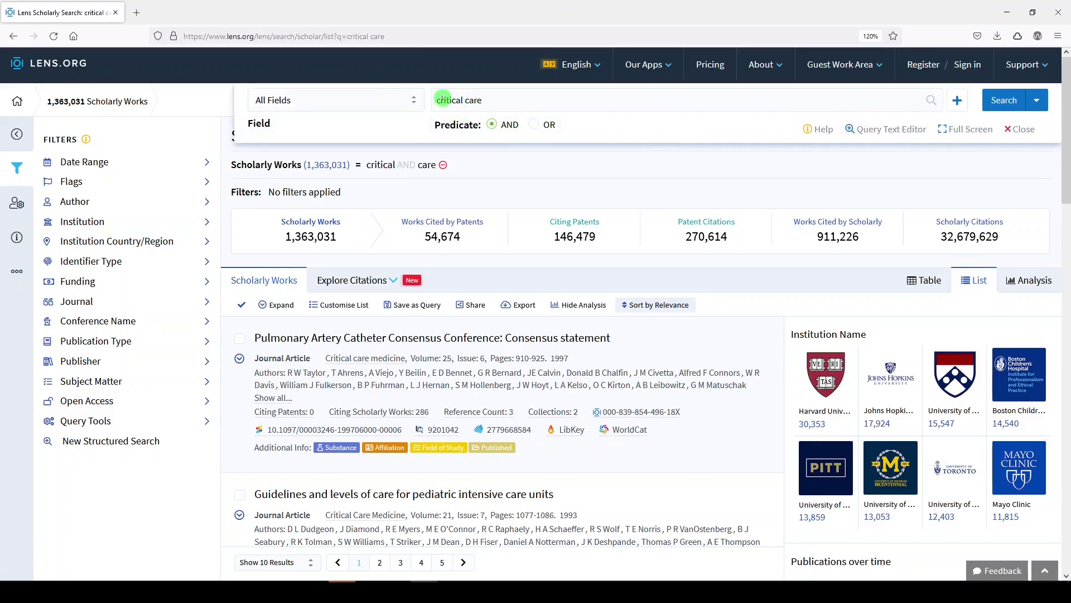
{"action": "left_click", "coordinate": [437, 103]}
{"action": "type", "text": "\""}
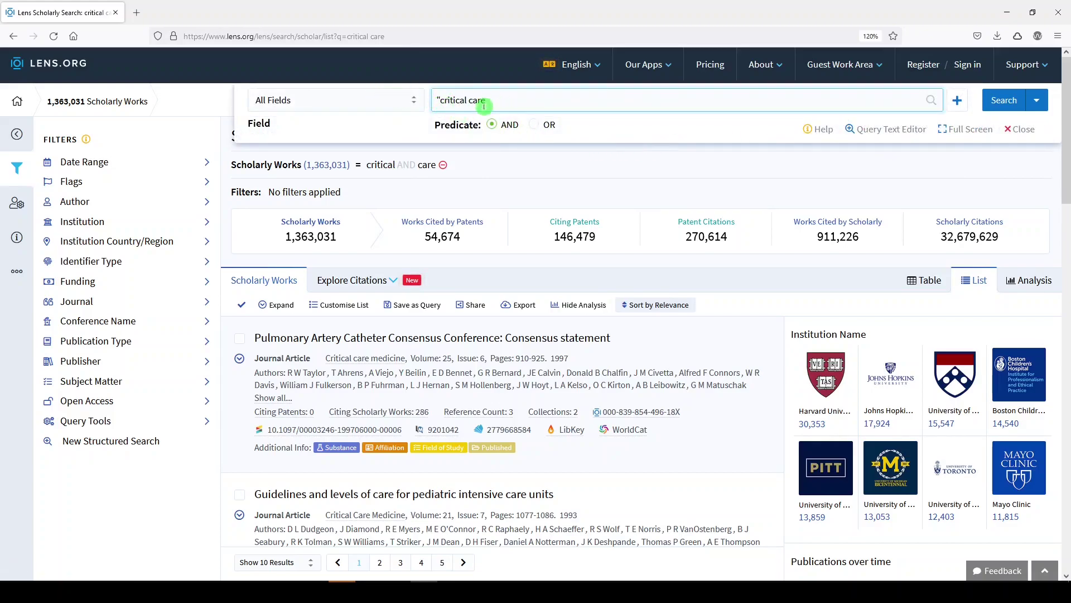
{"action": "key", "text": "End"}
{"action": "type", "text": "\""}
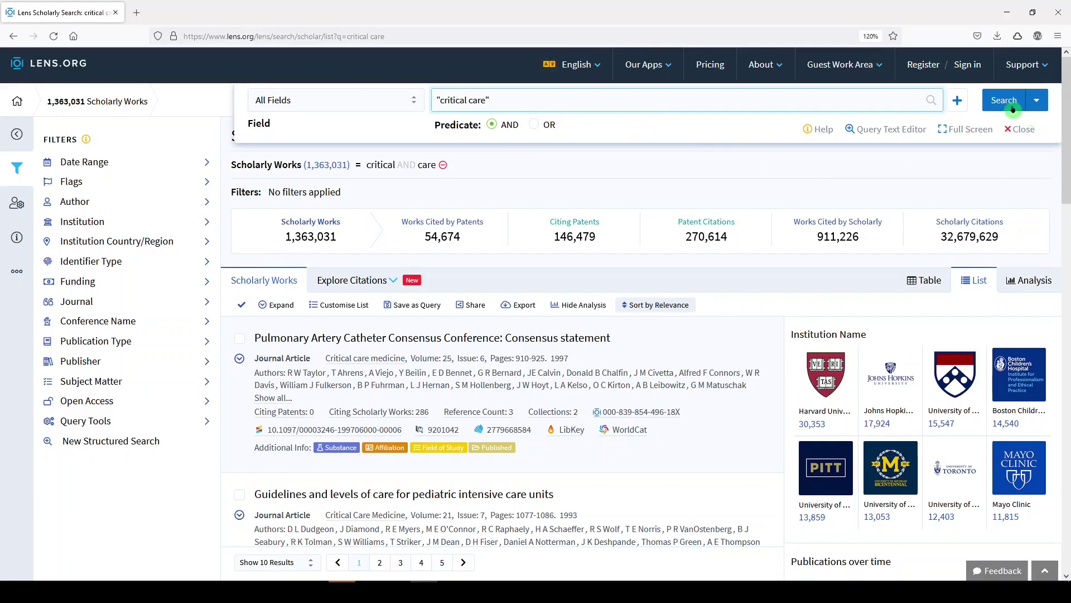
{"action": "left_click", "coordinate": [1012, 109]}
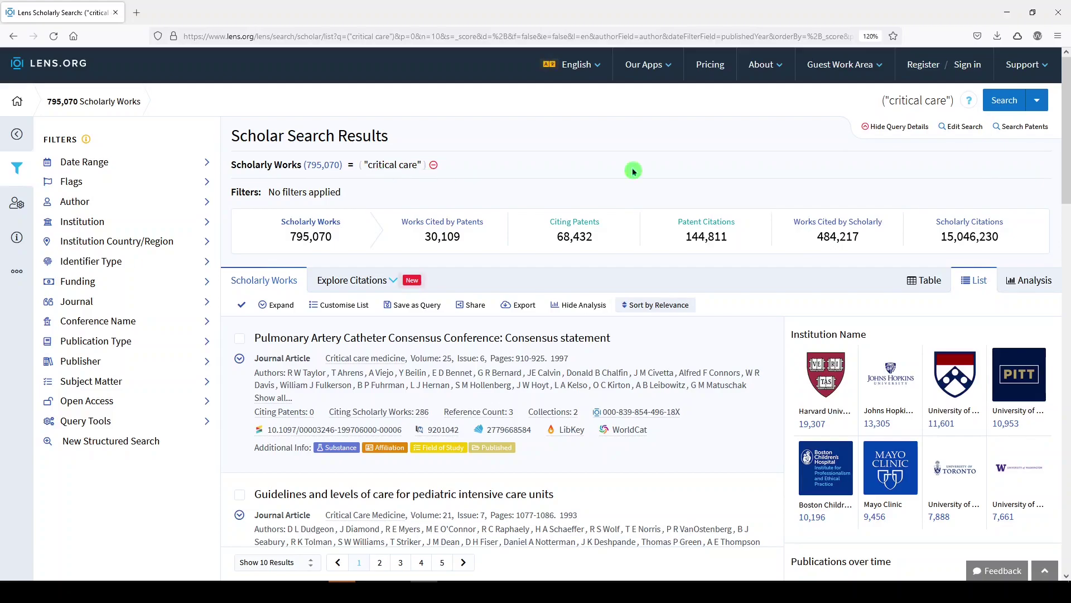
Limit the query to Title, Abstract, Keyword or Field of Study and append AND rehabilitation, giving 1,059 works
{"action": "left_click", "coordinate": [965, 131]}
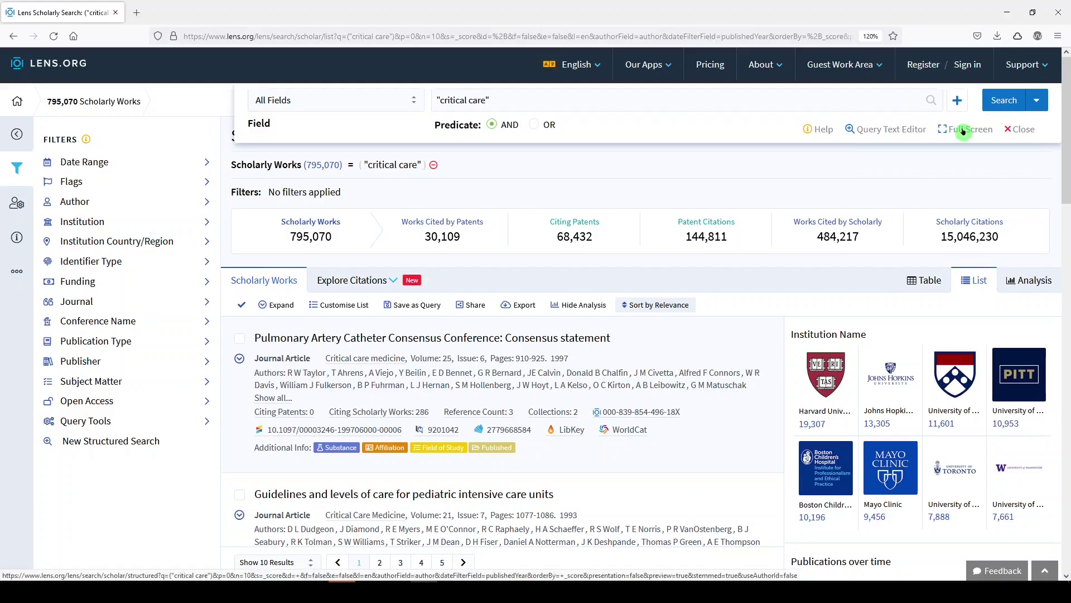
{"action": "left_click", "coordinate": [400, 101]}
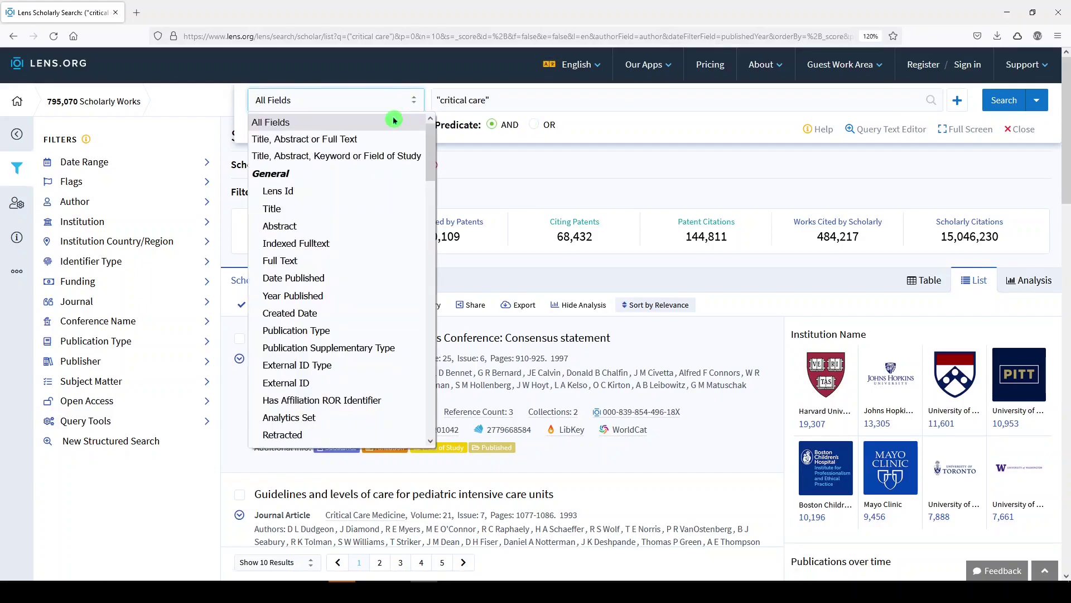
{"action": "left_click", "coordinate": [400, 159]}
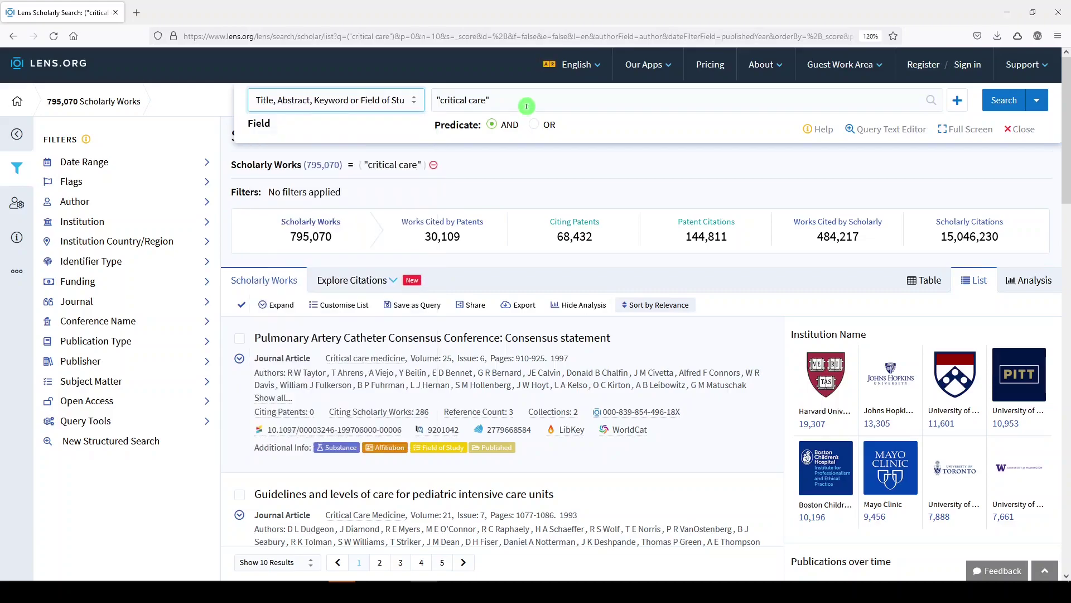
{"action": "left_click", "coordinate": [526, 105]}
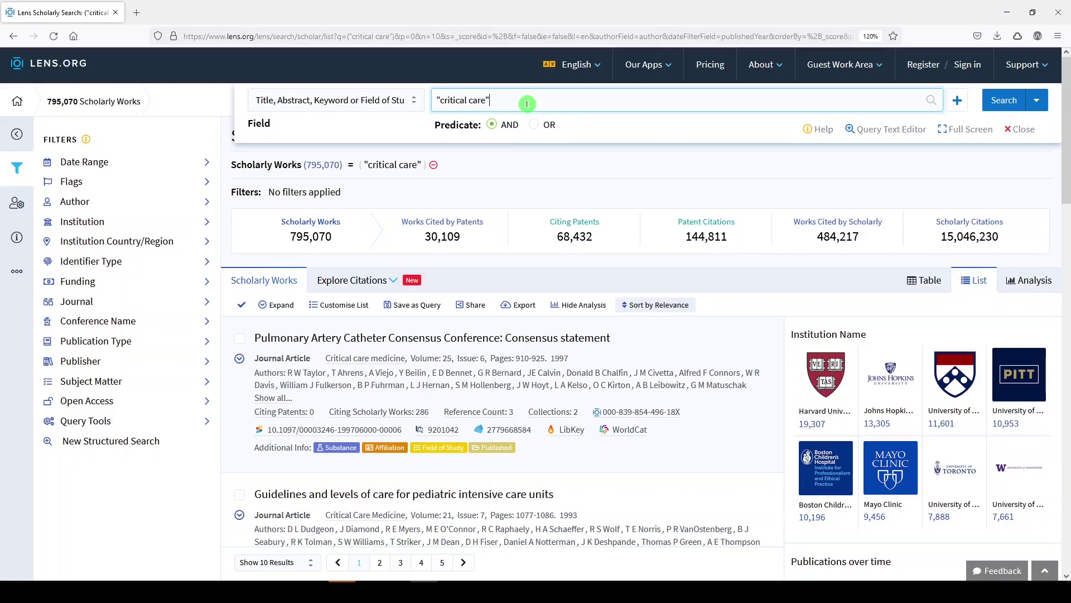
{"action": "type", "text": "AND rehabilitation"}
{"action": "left_click", "coordinate": [1010, 102]}
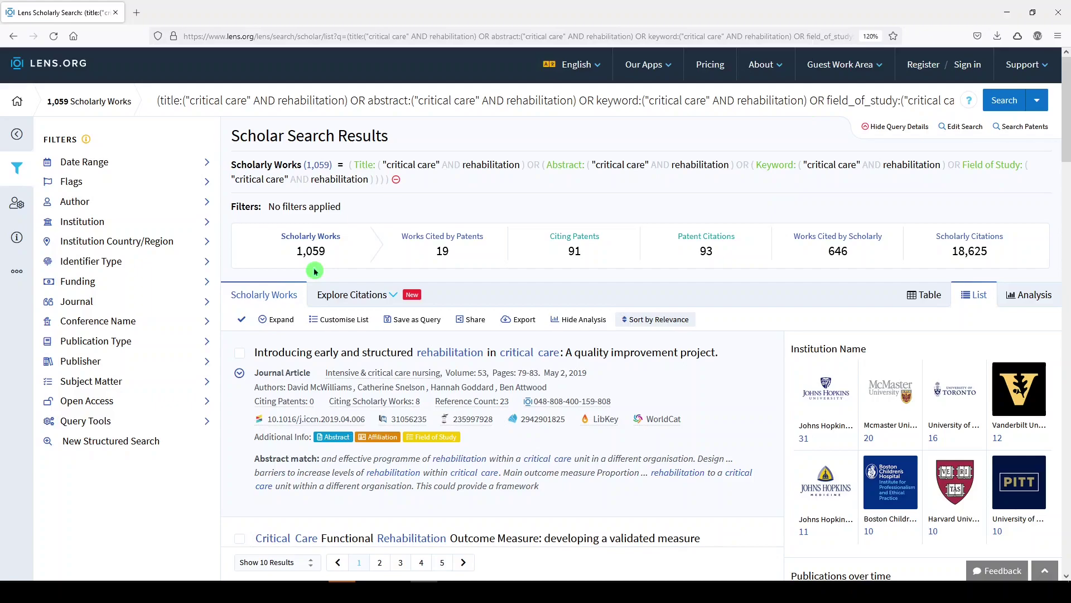
{"action": "scroll", "coordinate": [315, 272], "scroll_direction": "down", "scroll_amount": 3}
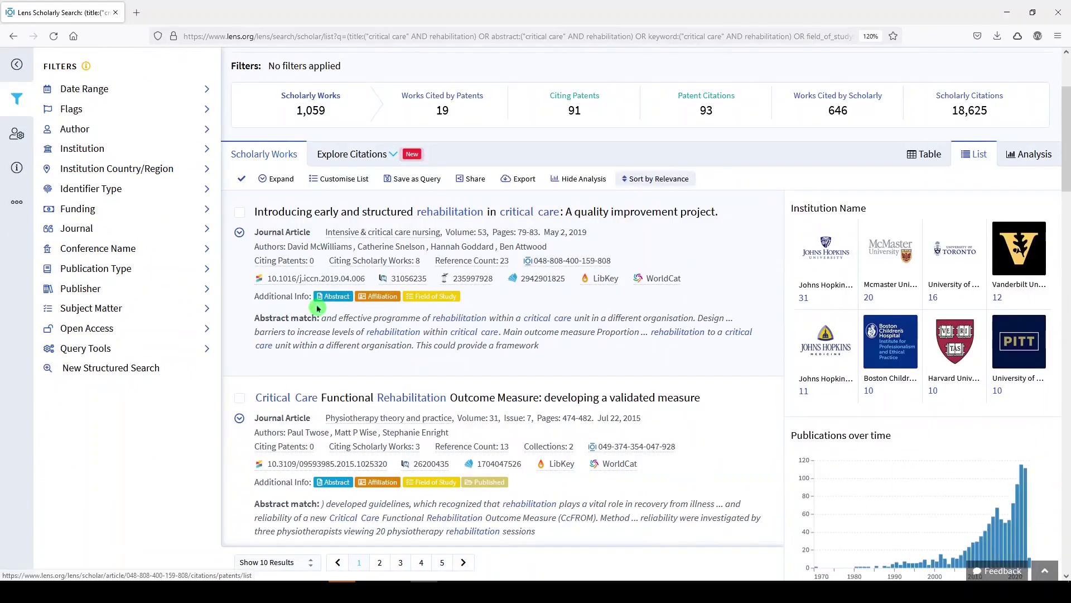
{"action": "scroll", "coordinate": [317, 308], "scroll_direction": "up", "scroll_amount": 2}
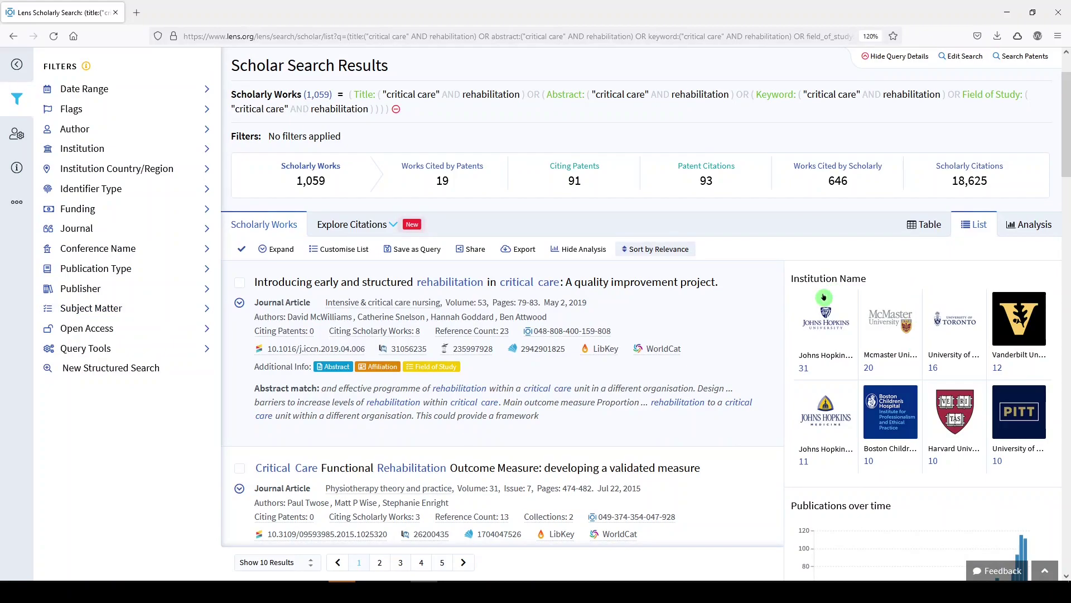
{"action": "left_click", "coordinate": [665, 251]}
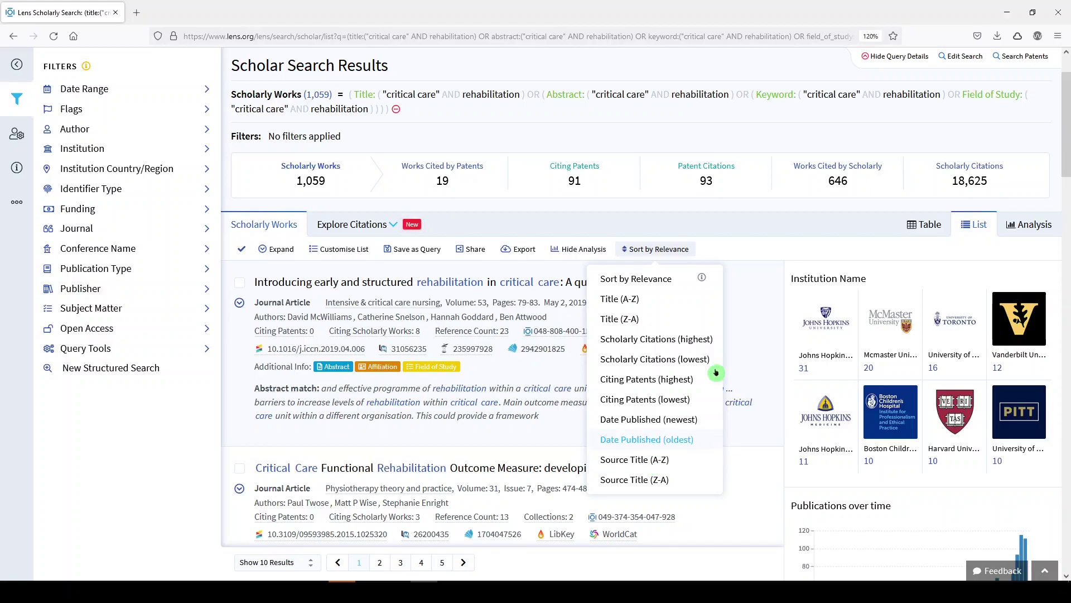
{"action": "left_click", "coordinate": [749, 291]}
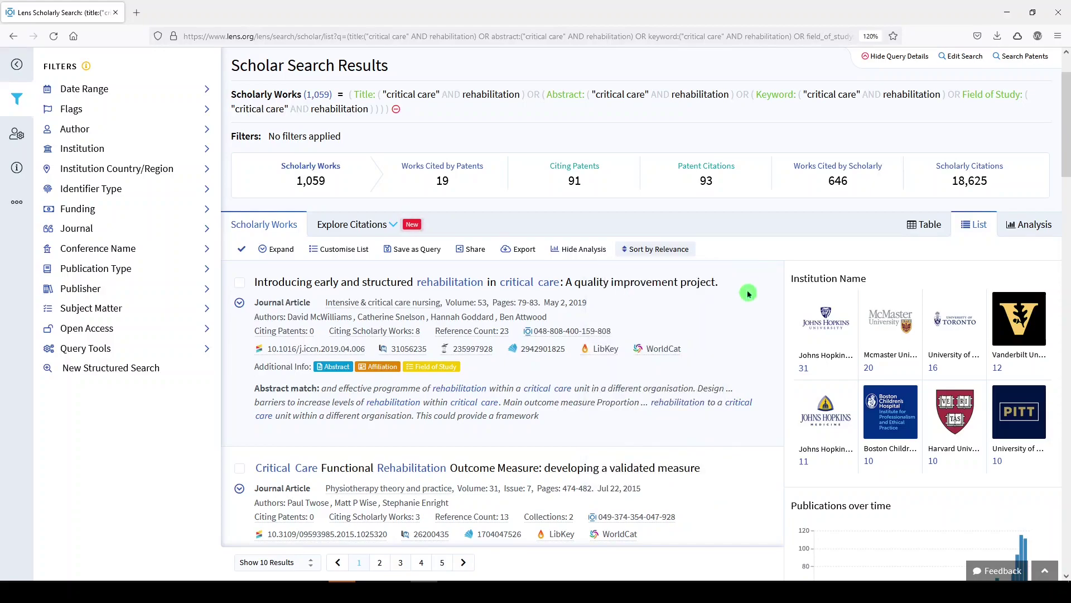